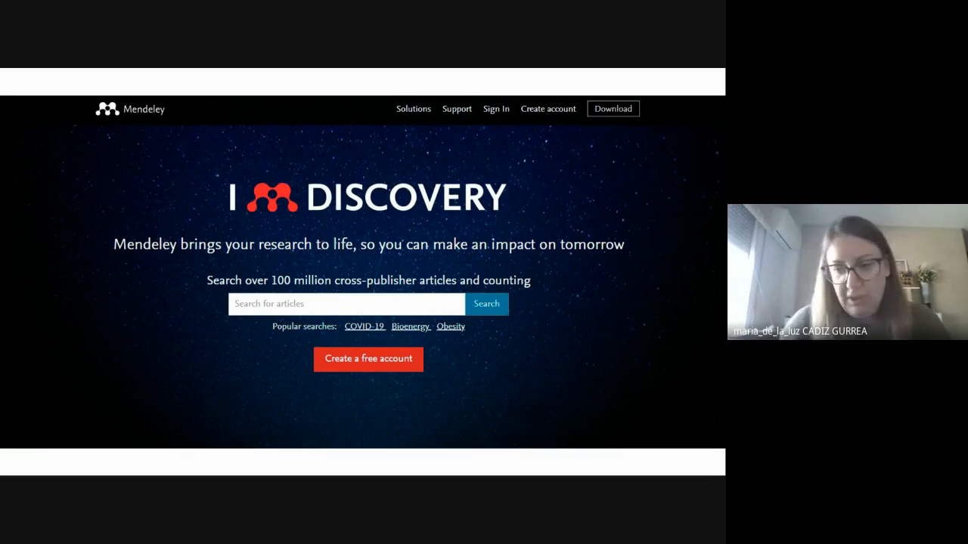
Step: Sort the 74 author-surname search results by Most cited
left_click(446, 235)
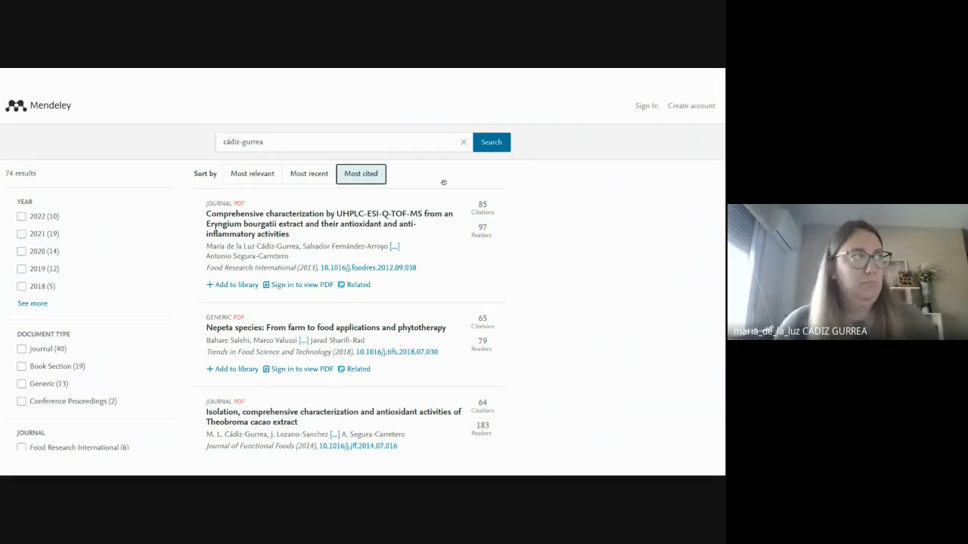
Step: Go back from the results list to the Welcome to Mendeley home page
left_click(354, 163)
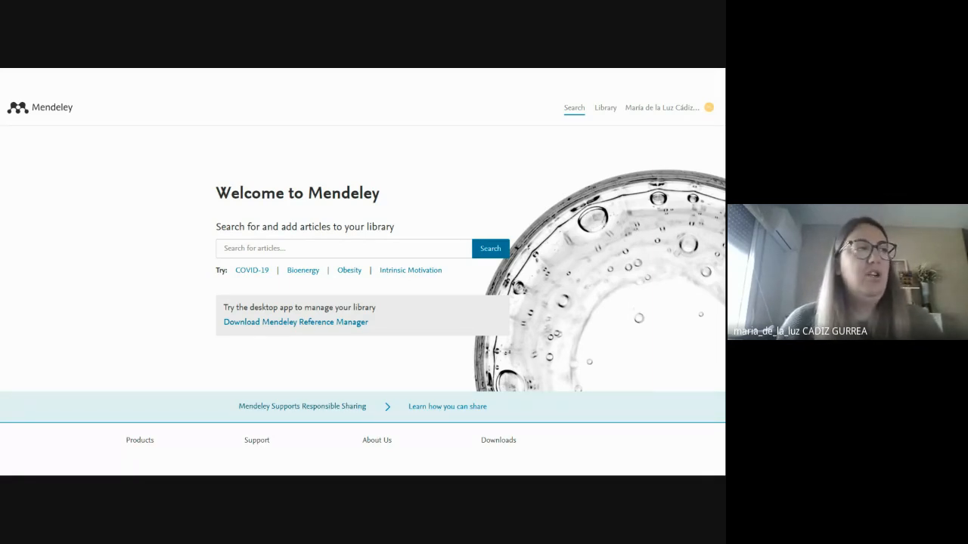
Step: Scroll to the footer and switch to the Mendeley Data 'Share your research data' tab
scroll(363, 272, "down", 2)
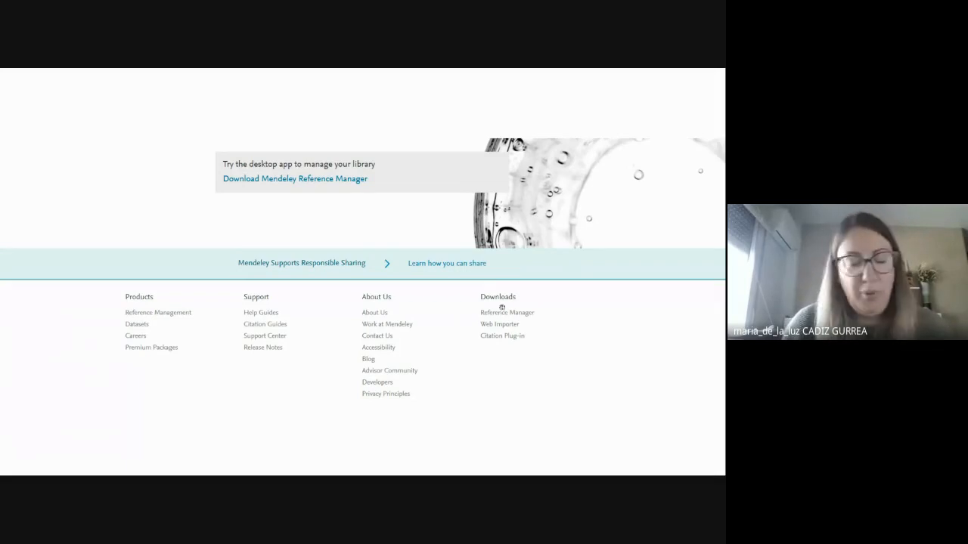
key("ctrl+Tab")
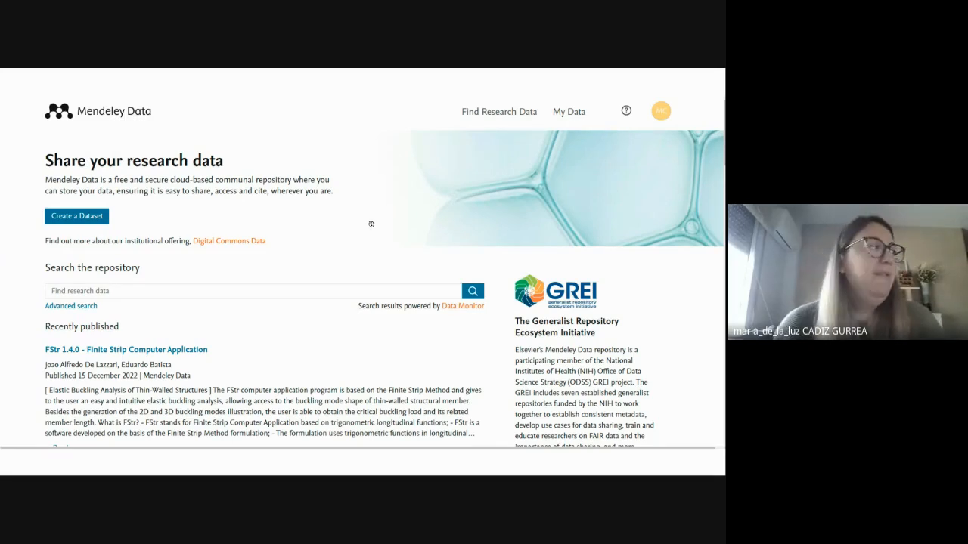
Step: Switch from Mendeley Data back to the Mendeley tab
key("ctrl+Tab")
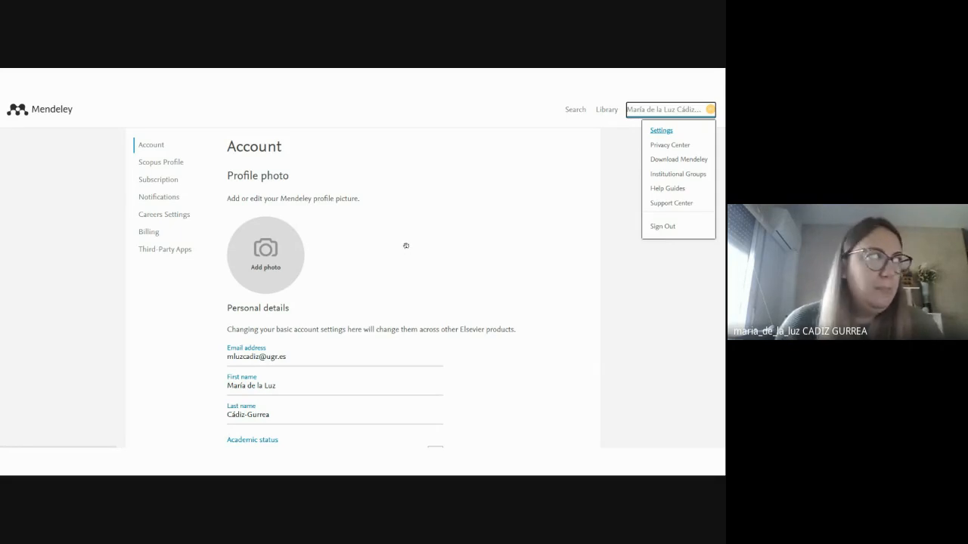
Step: Show the Subscription section of the account settings
left_click(181, 180)
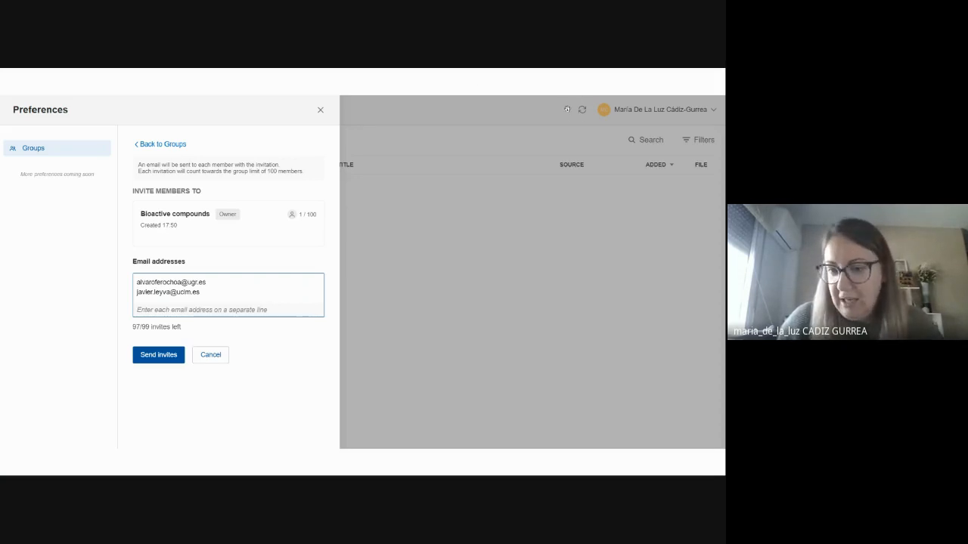
Step: Move on to the site footer's Downloads links for Reference Manager
left_click(547, 231)
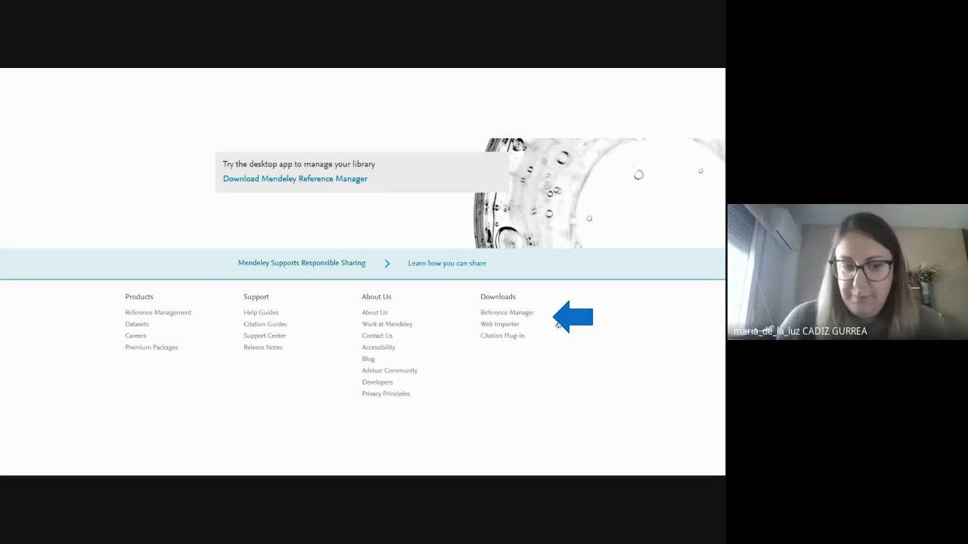
key("alt+Tab")
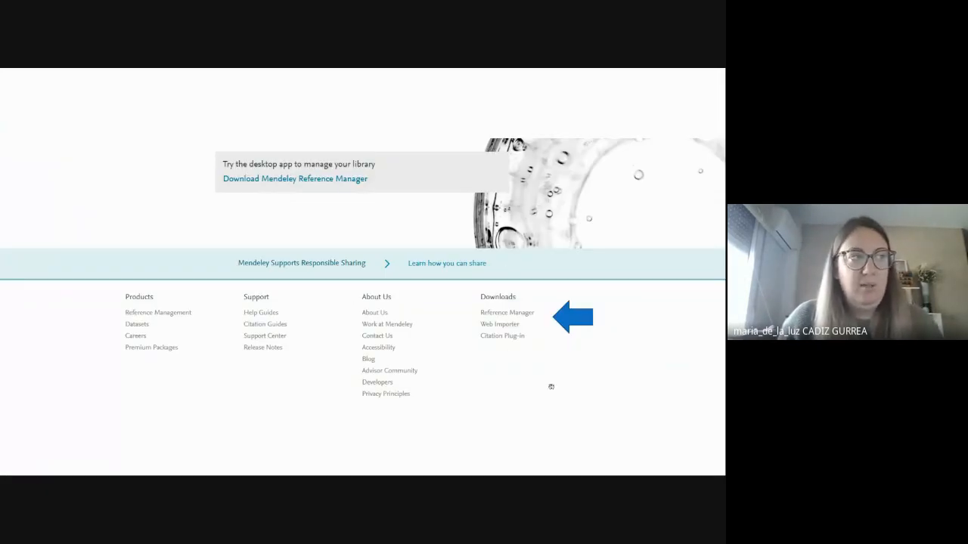
Step: Switch to the Mendeley Reference Manager window showing All References
key("alt+Tab")
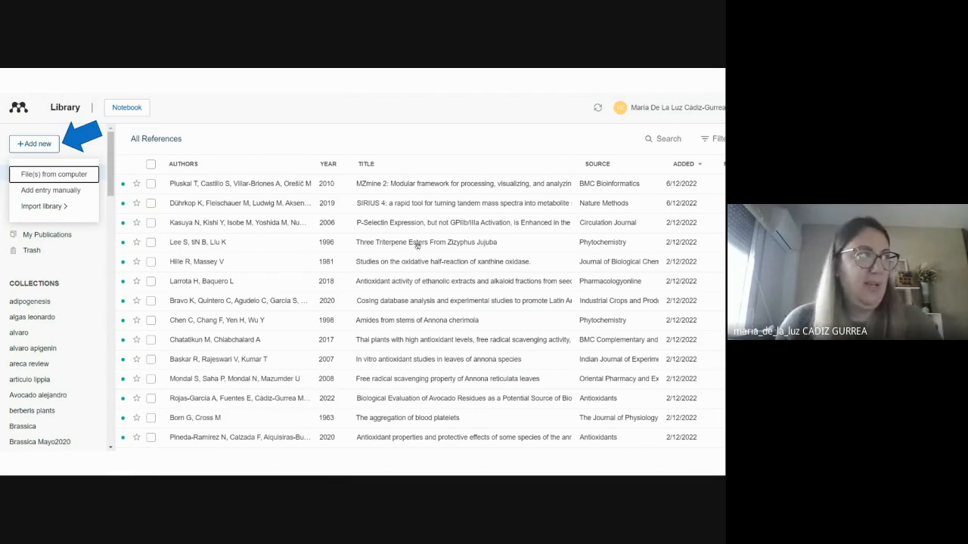
Step: Switch back to the Reference Manager window to add a new reference
key("alt+Tab")
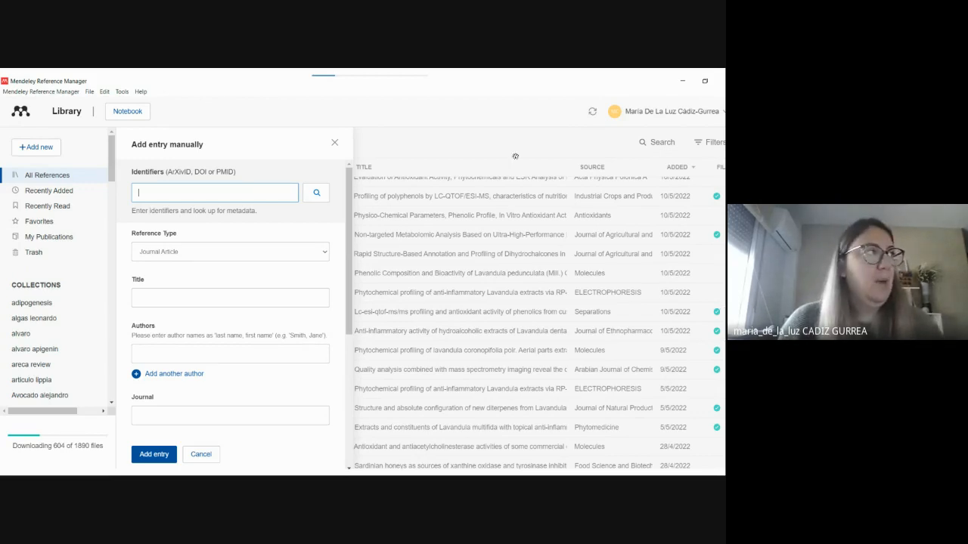
Step: Paste the article's DOI into Identifiers and look up its metadata
type("10.3390/ijms18020376")
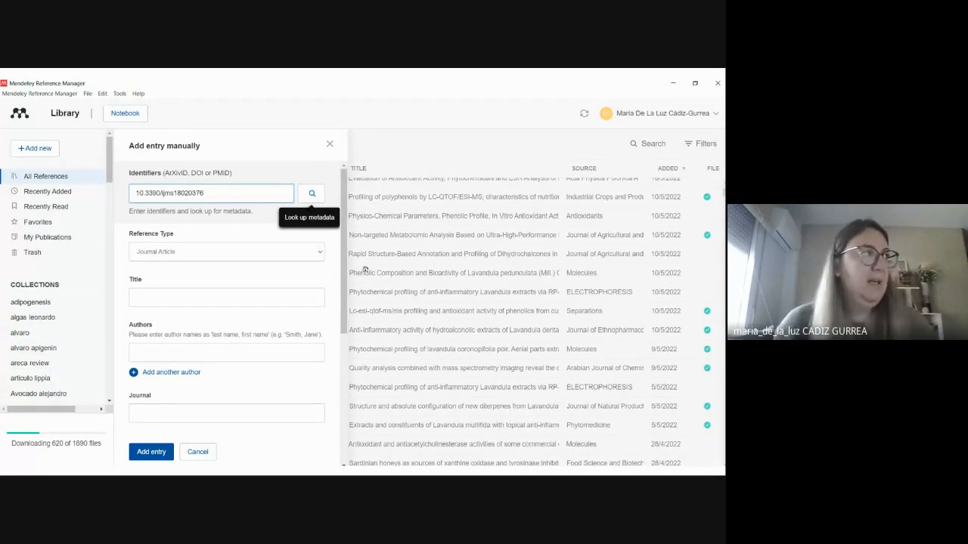
key("Return")
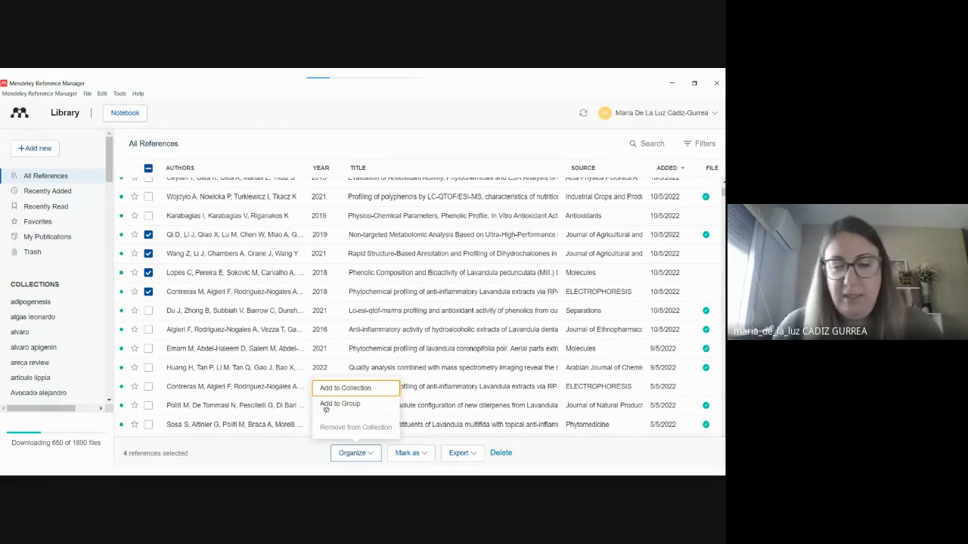
Step: Open the Mark as dropdown with Favorite and Unfavorite for the selected references
left_click(418, 453)
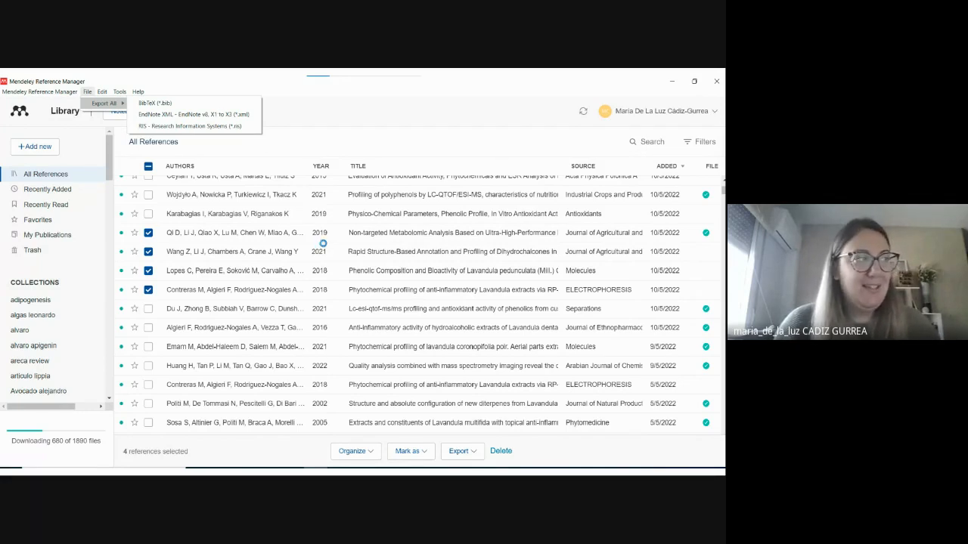
Step: Bring up the CVN Publicaciones import form listing the BibTeX, CICYT and Clarivate formats
left_click(323, 242)
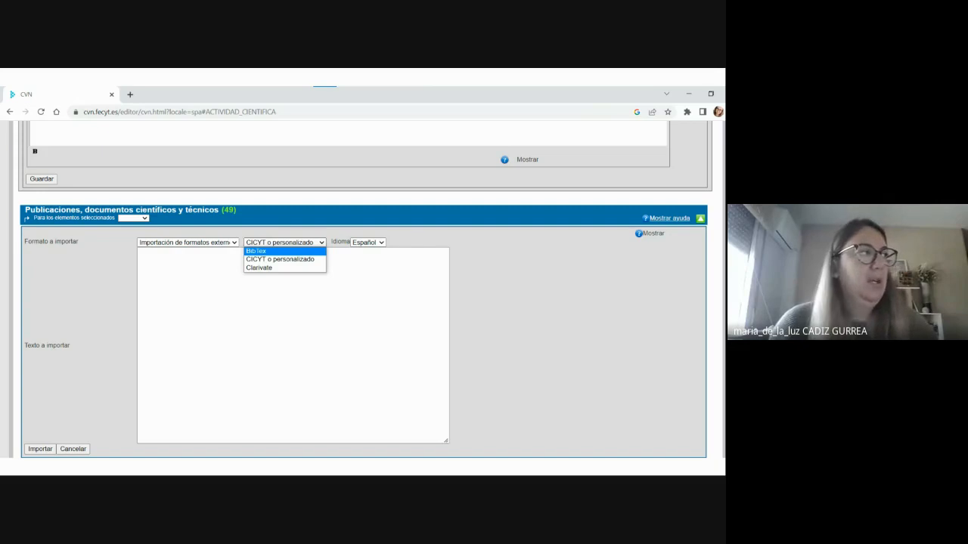
Step: Show the ORCID Works list (50 of 83) with its add options, including BibTeX
key("alt+Tab")
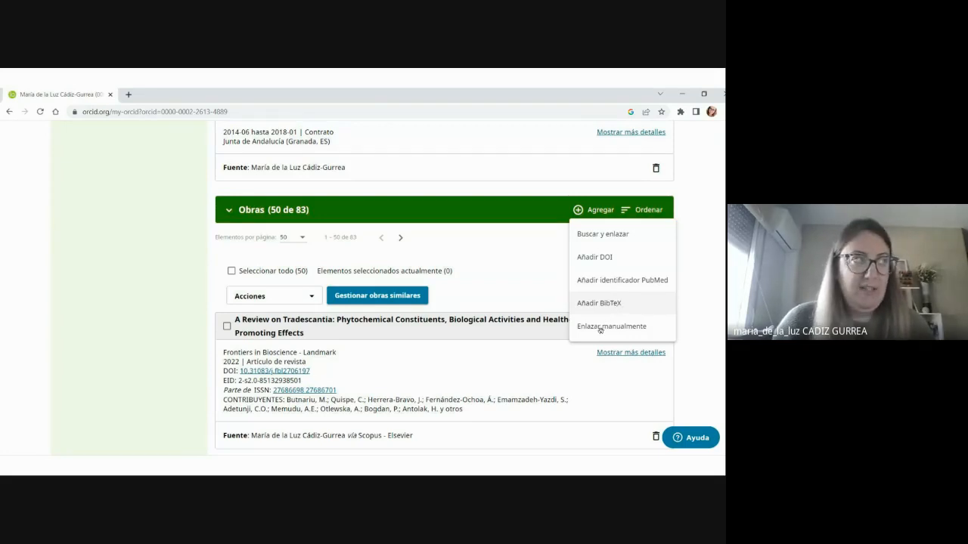
Step: Return to Mendeley's adipogenesis collection showing the 'Bioactive Compounds from Theobroma cacao' details and abstract
key("alt+Tab")
key("alt+Tab")
key("alt+Tab")
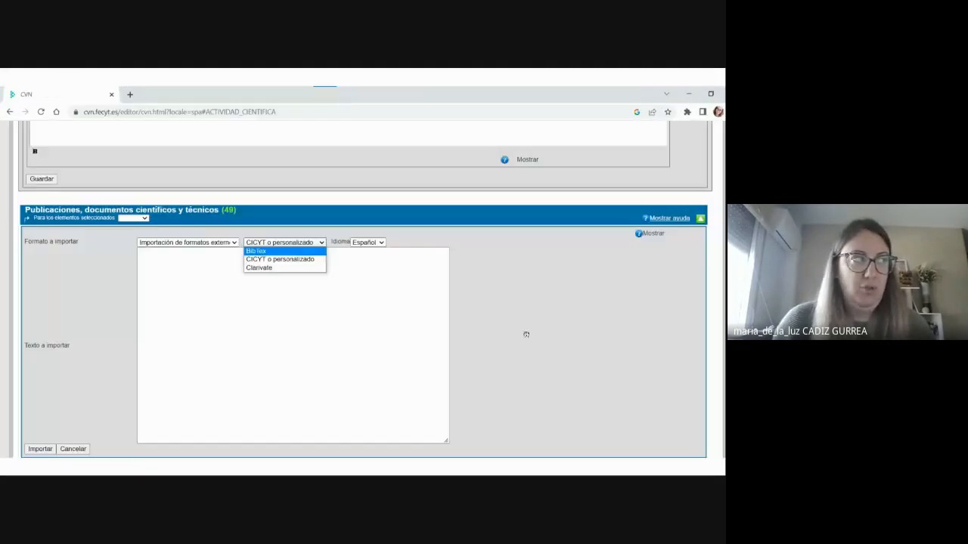
key("alt+Tab")
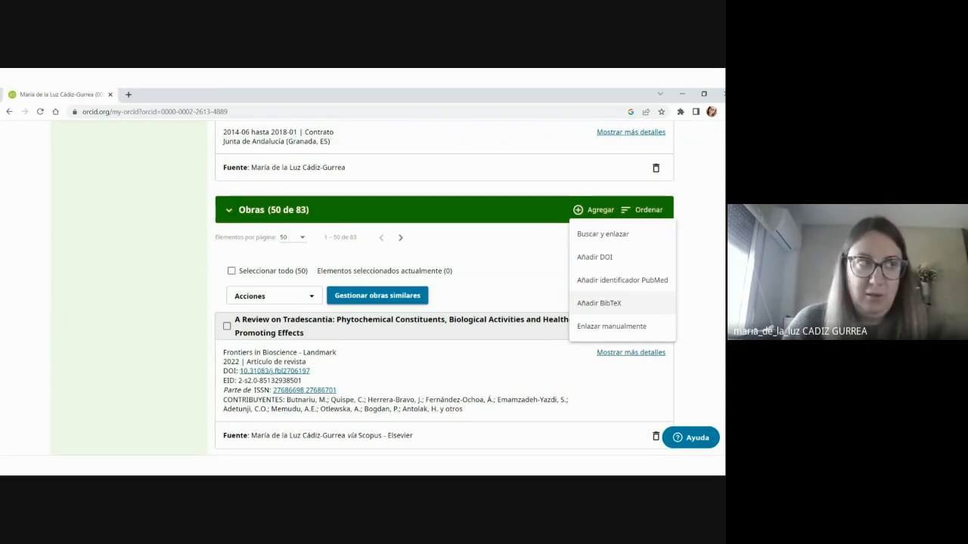
key("alt+Tab")
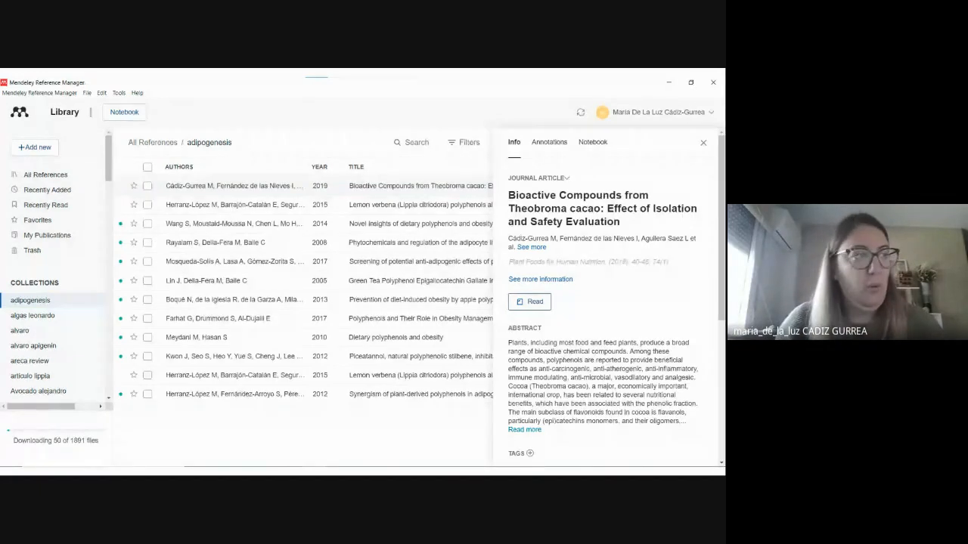
Step: Open the Theobroma cacao article's 7-page PDF with its yellow-highlighted title and abstract
left_click(529, 301)
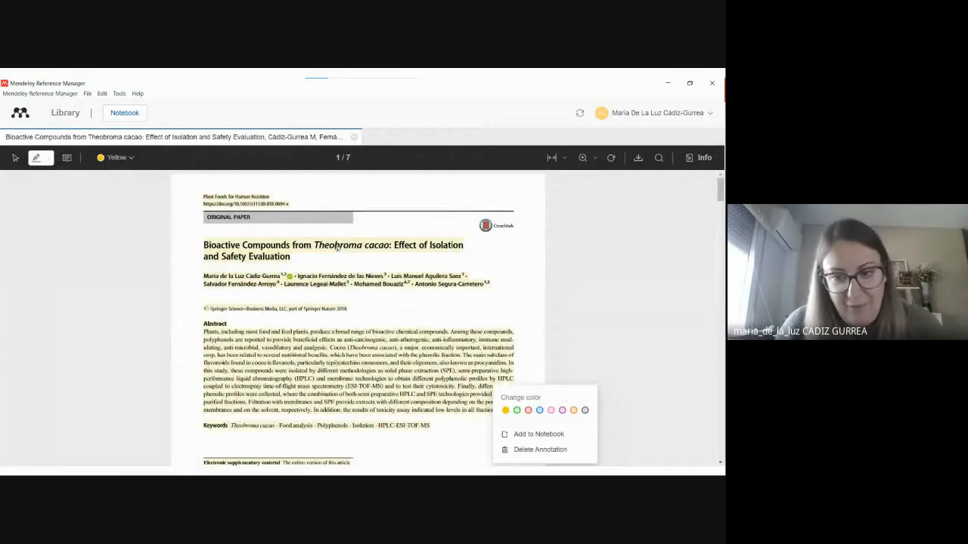
left_click(353, 137)
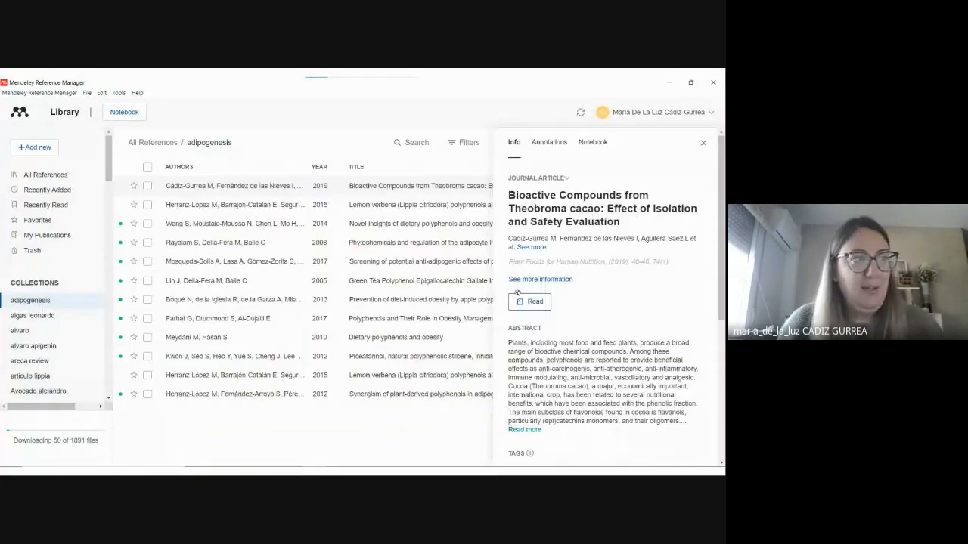
left_click(533, 304)
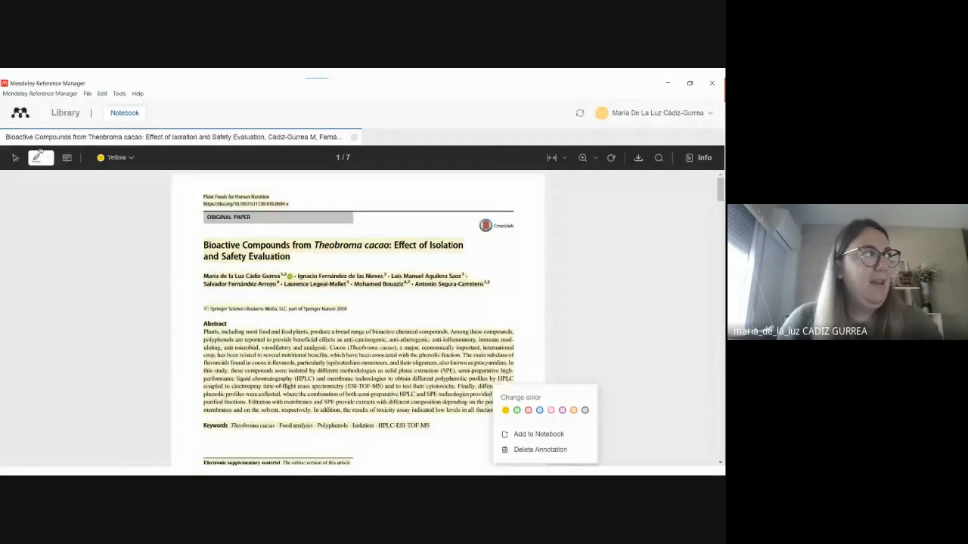
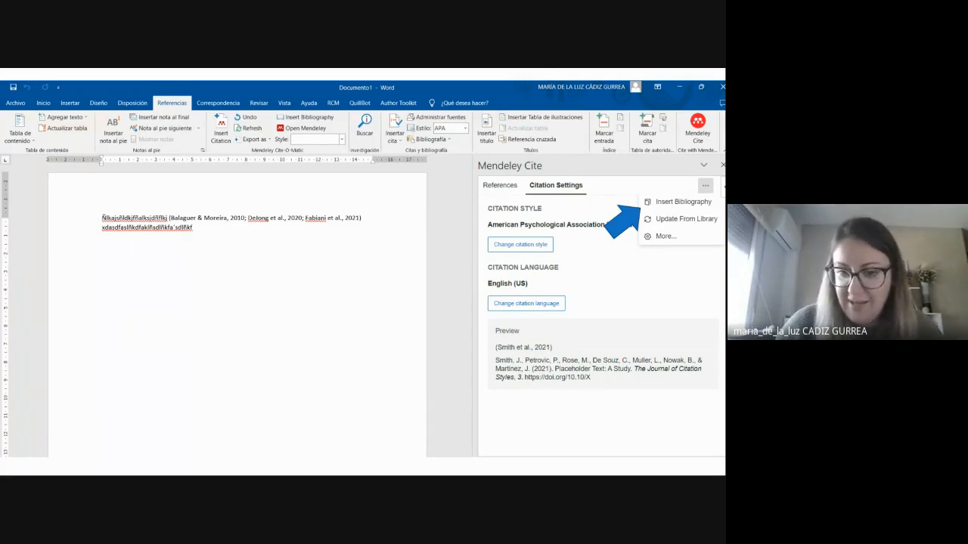
Step: Advance the slides to the Tools > Install Mendeley Cite for Microsoft Word screenshot
left_click(522, 197)
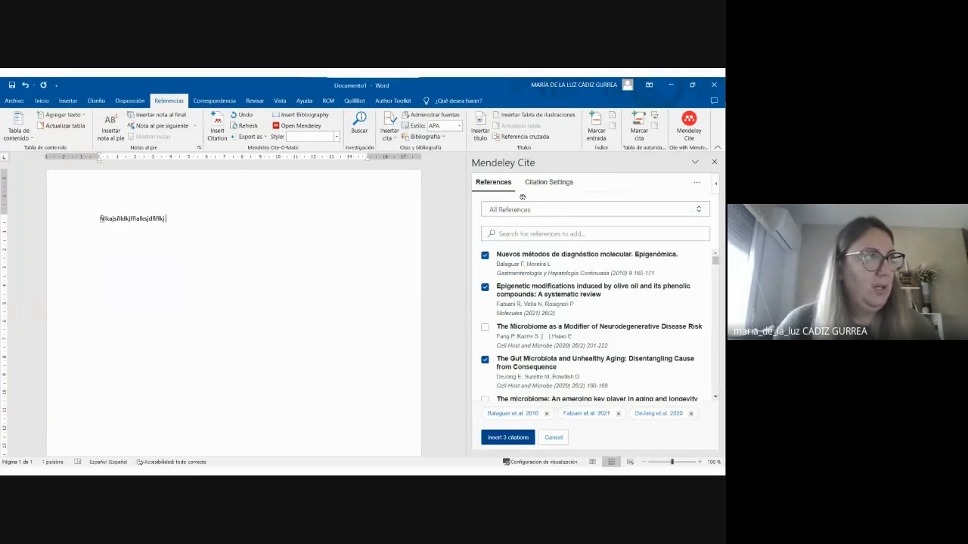
left_click(522, 197)
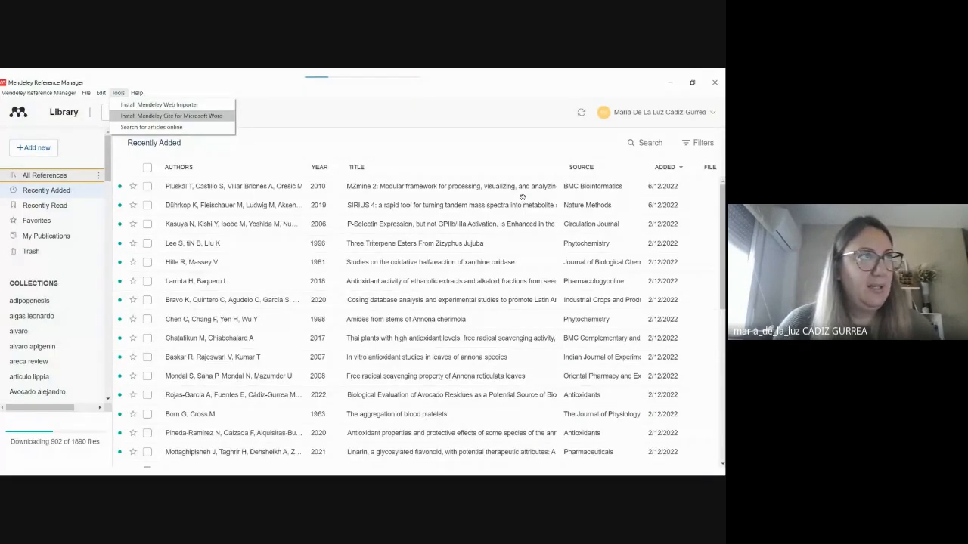
Step: Advance to the Word document's bibliography and open Mendeley Cite's citation-style list down to Vancouver
left_click(522, 197)
left_click(522, 197)
left_click(522, 197)
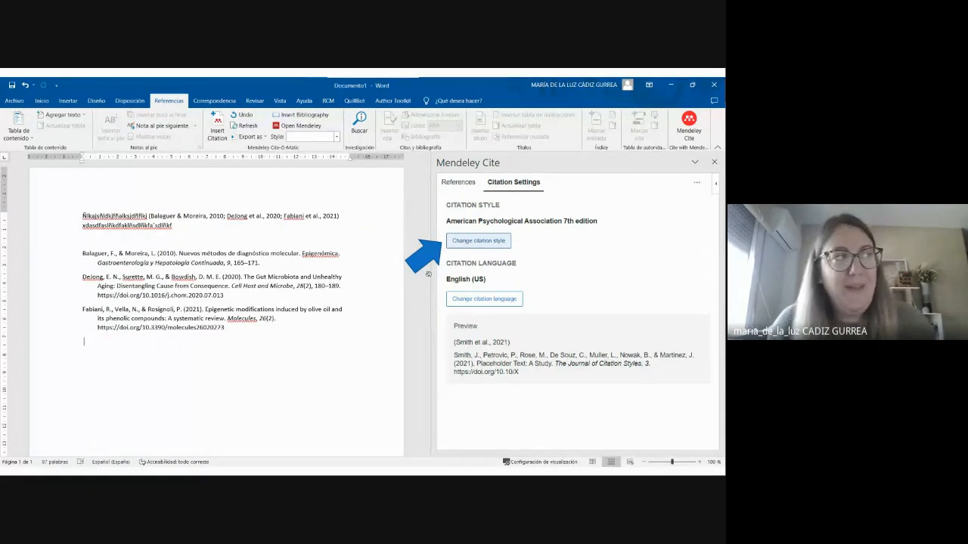
left_click(500, 239)
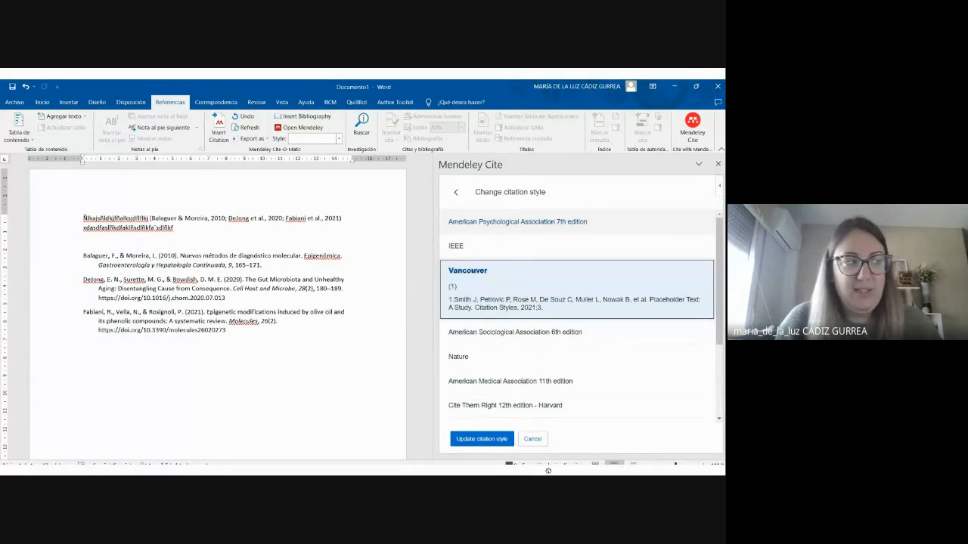
scroll(481, 407, "down", 3)
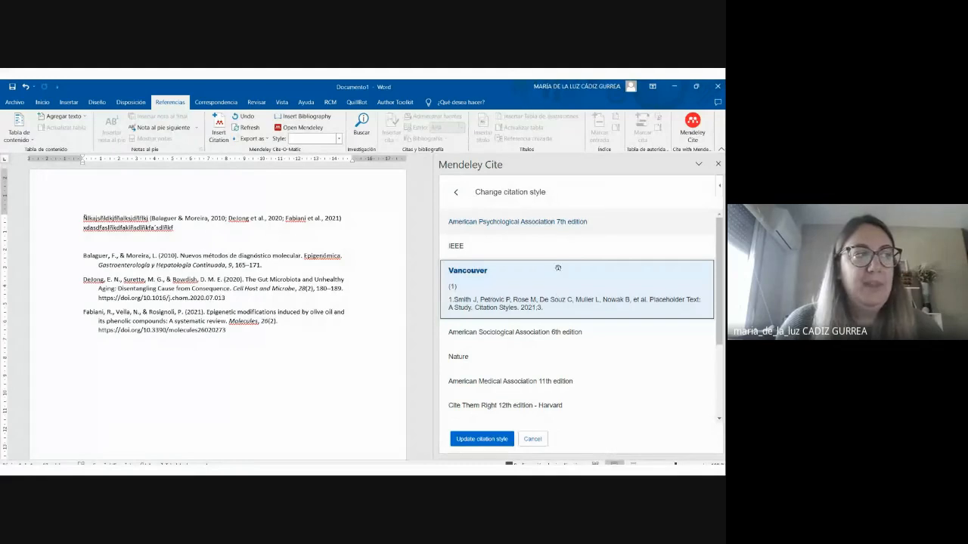
Step: Scroll down to the Mendeley Cite citation settings offering Insert Bibliography
scroll(553, 324, "down", 3)
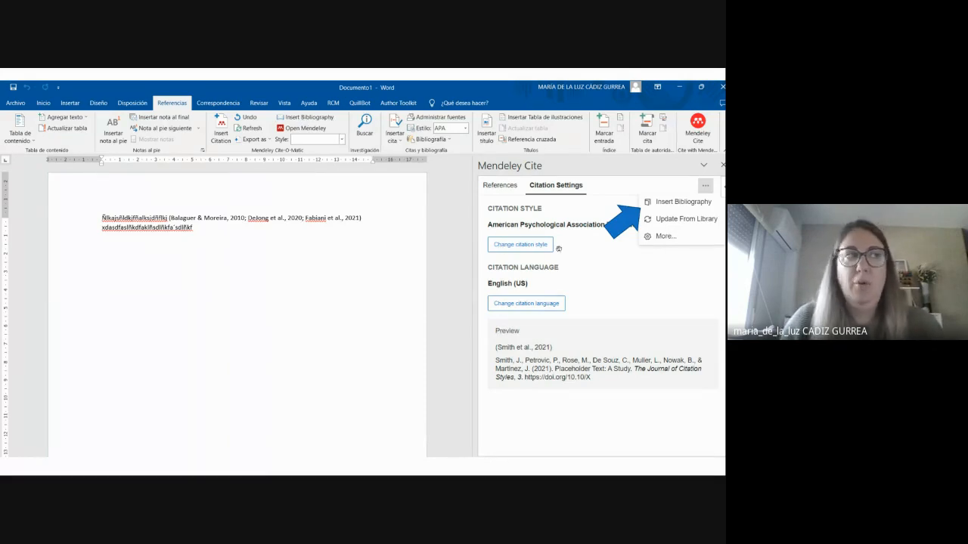
Step: Insert the APA bibliography for the Balaguer, DeJong and Fabiani citations
left_click(677, 202)
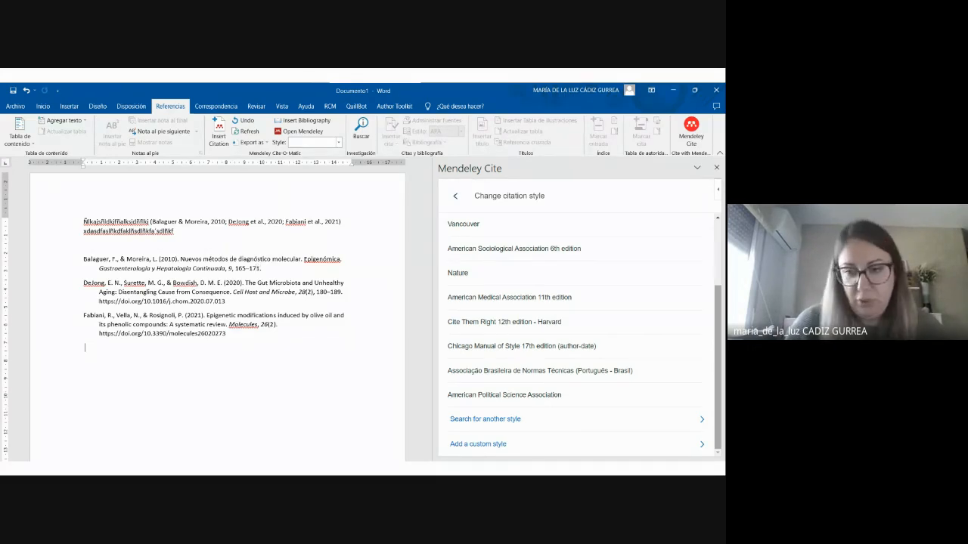
Step: Switch from Word to the anystyle.io parser page in the browser
key("alt+Tab")
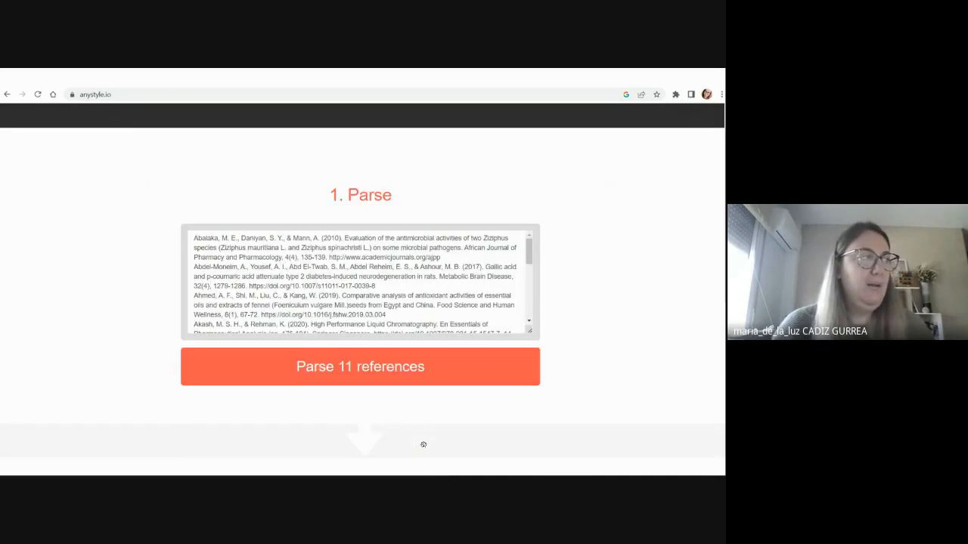
Step: Paste the copied reference list into AnyStyle and parse the 11 references
key("ctrl+v")
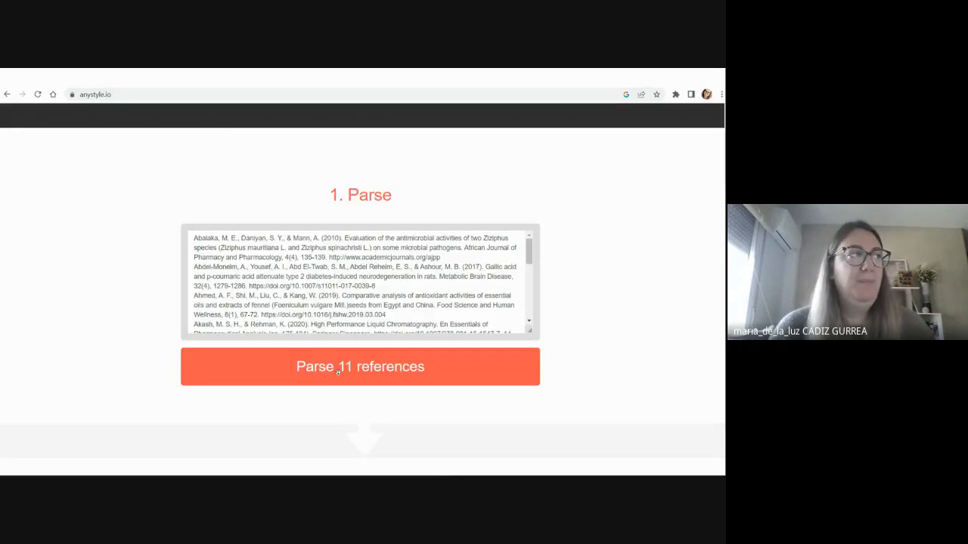
left_click(337, 370)
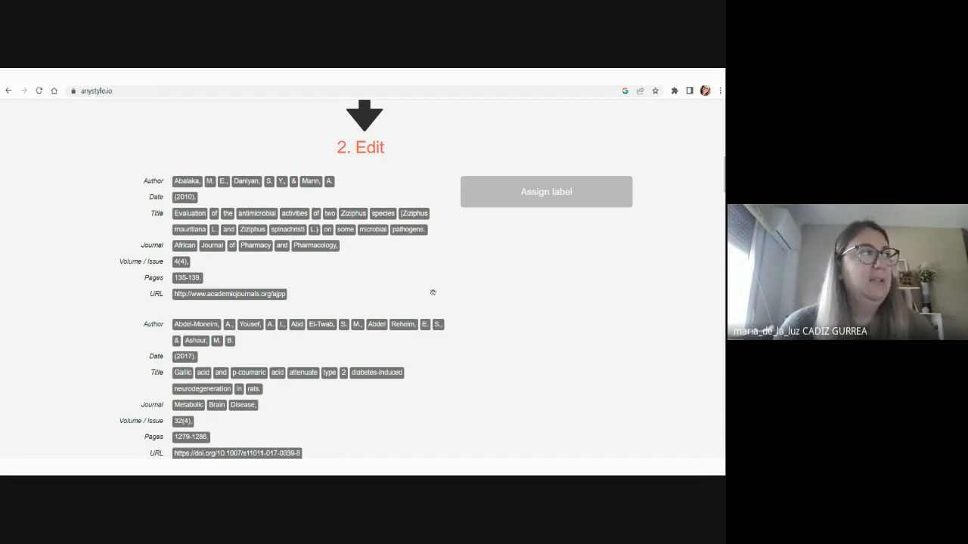
Step: Download the parsed references from the 3. Save section as a BibTeX file
scroll(433, 292, "down", 15)
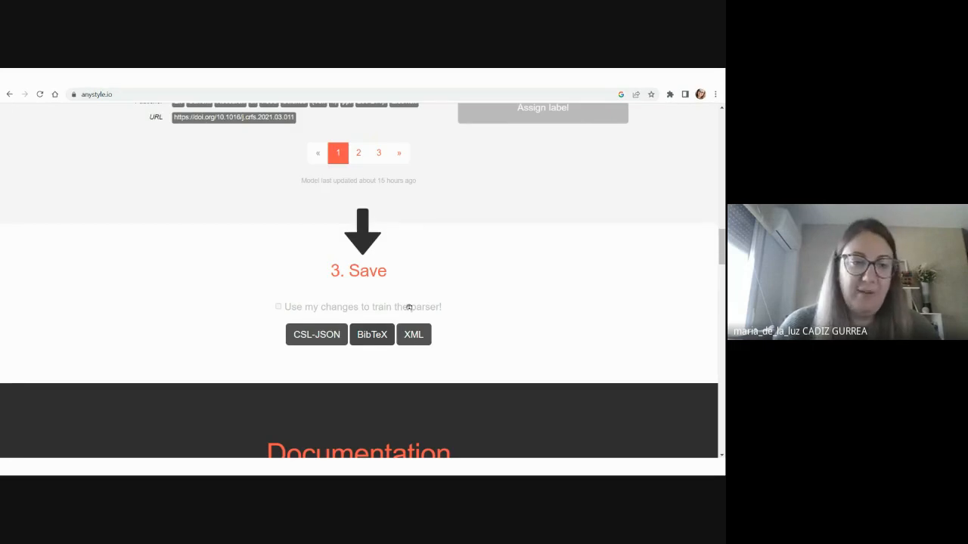
left_click(367, 339)
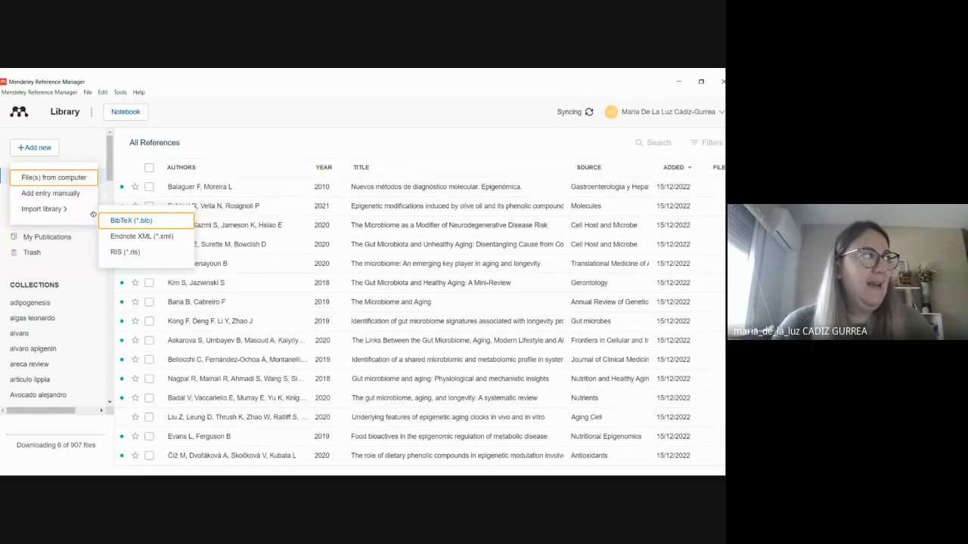
Step: Choose to import a BibTeX (*.bib) library, bringing up the Descargas folder
left_click(51, 183)
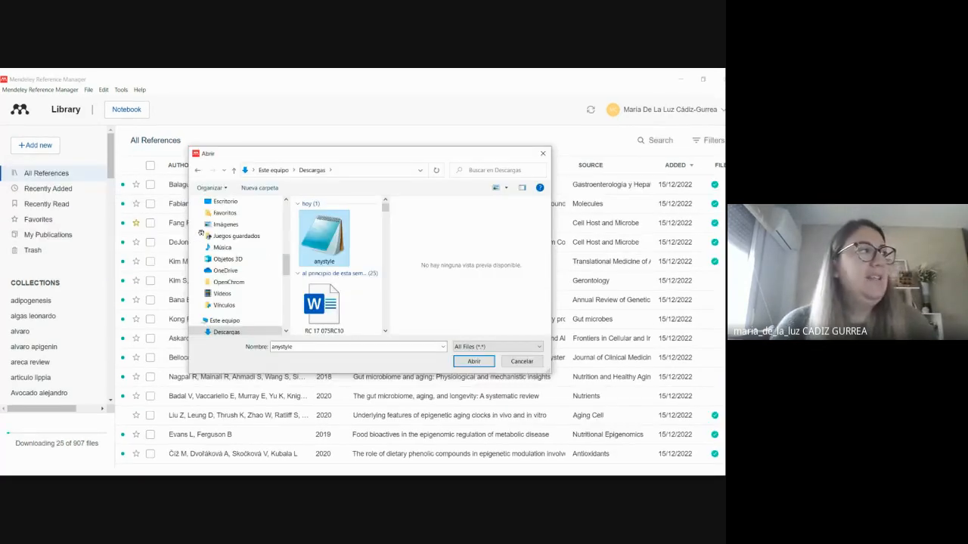
Step: Import the anystyle BibTeX file from Descargas into the Mendeley library
double_click(330, 258)
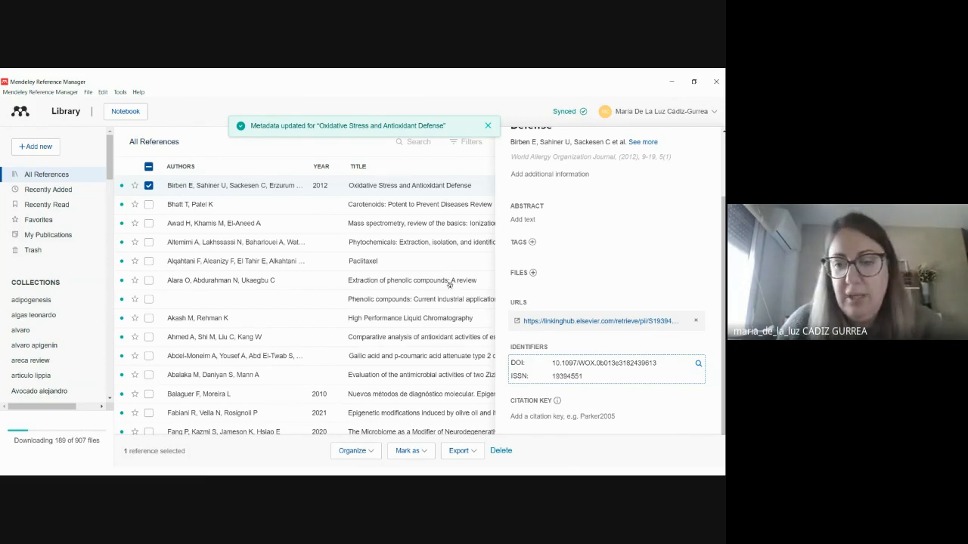
Step: Return from the thank-you slide to Mendeley and open the Theobroma cacao article's PDF
key("alt+Tab")
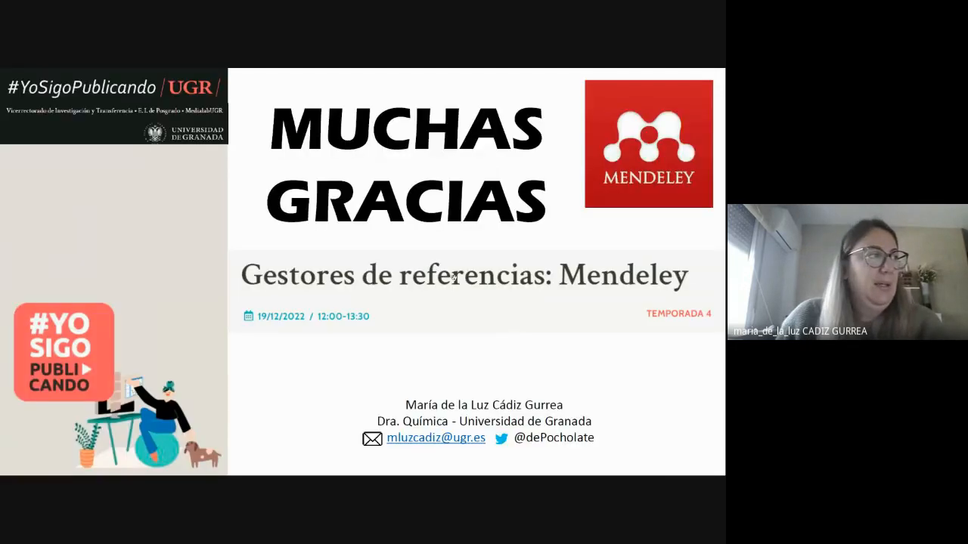
key("alt+Tab")
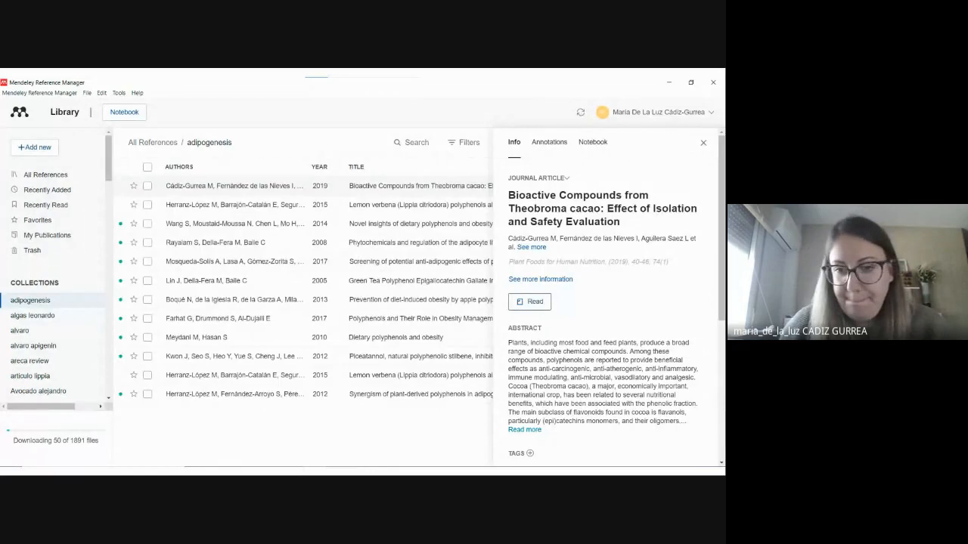
left_click(529, 301)
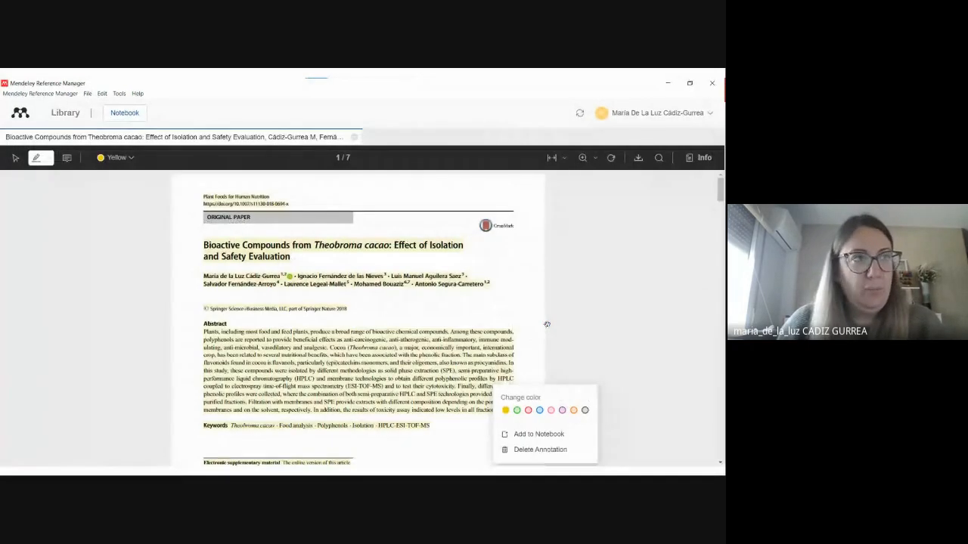